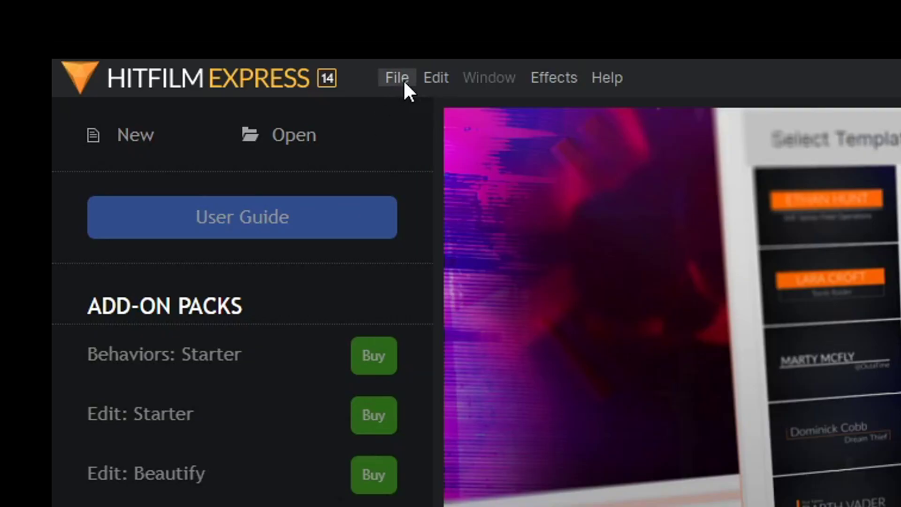
Bring up the File menu on the HitFilm start screen.
click(889, 165)
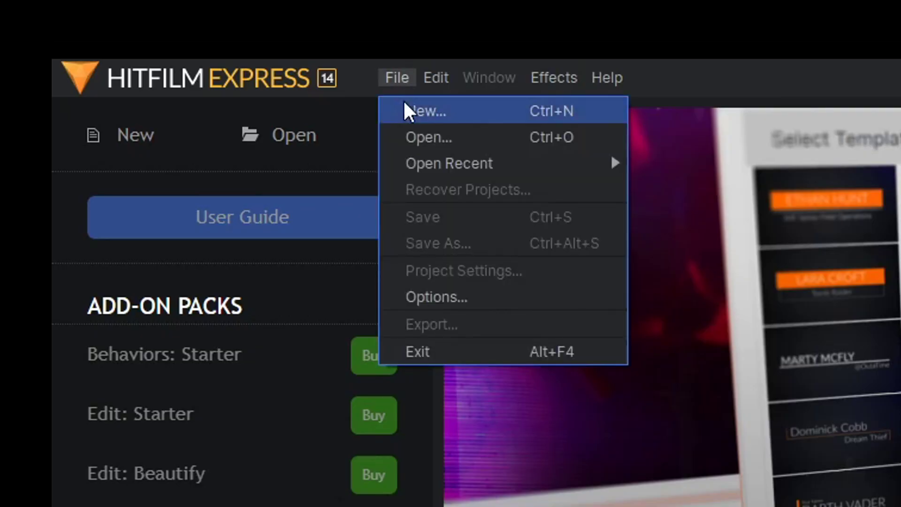
Start a new project and change its frame rate from 25 to 12 fps.
click(406, 108)
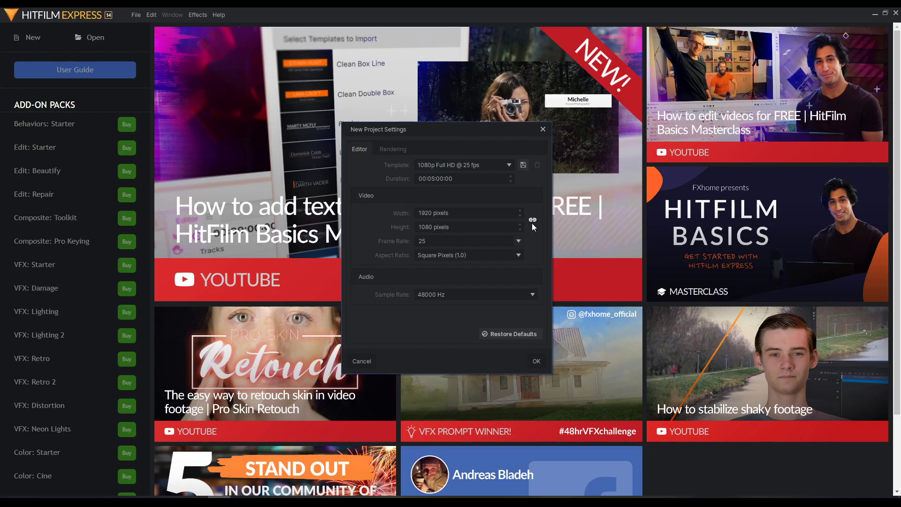
click(446, 240)
drag(446, 240, 390, 242)
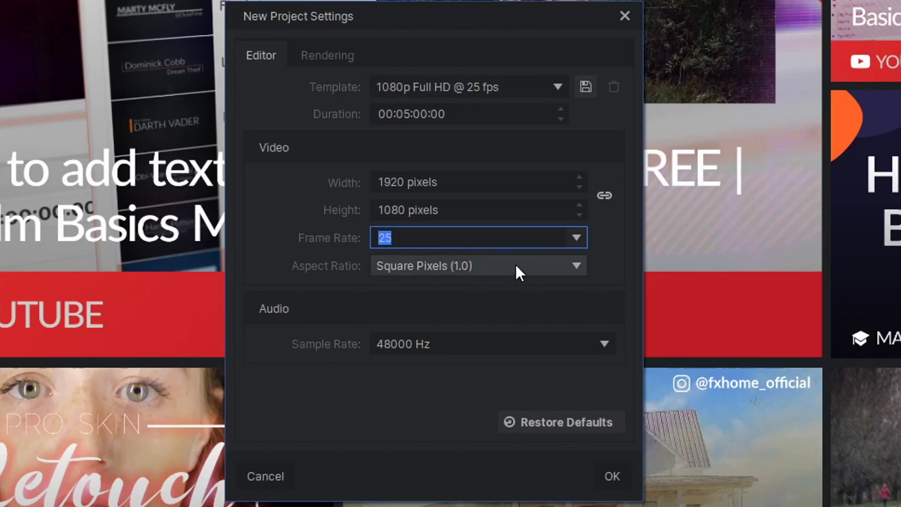
text(12)
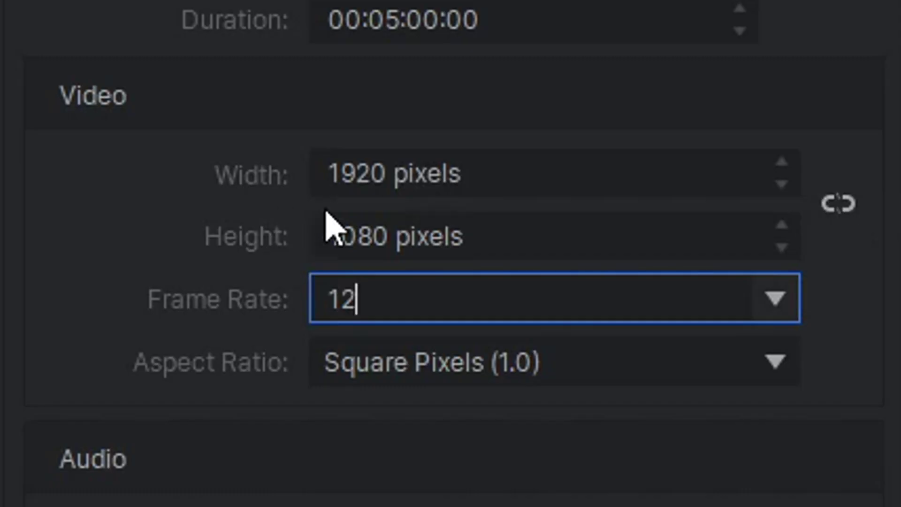
Set the project frame size to 1920 × 820 pixels and confirm the settings.
click(396, 217)
key(shift+Tab)
key(Tab)
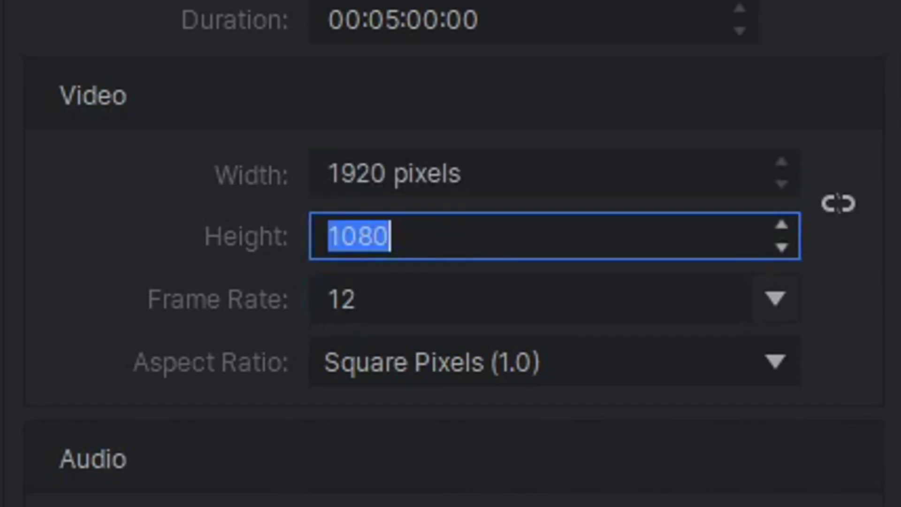
click(390, 162)
text(4)
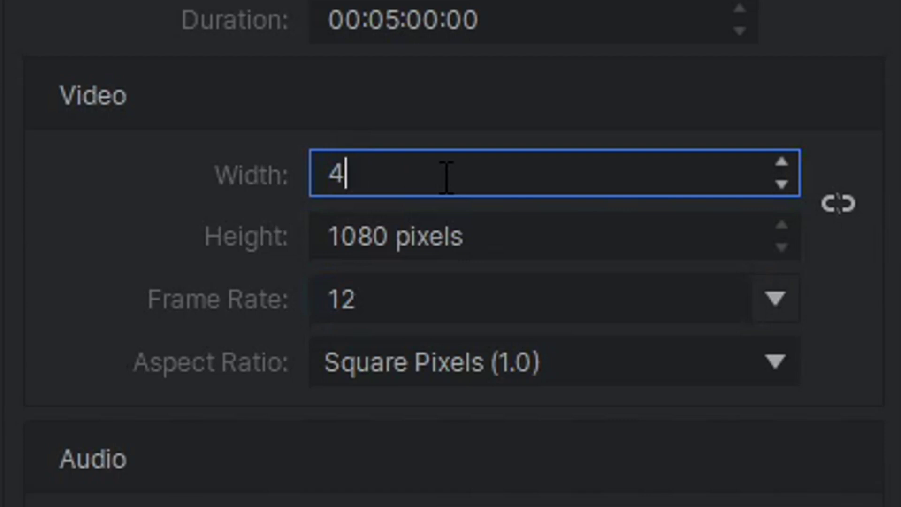
text(40)
key(Tab)
text(480)
click(480, 182)
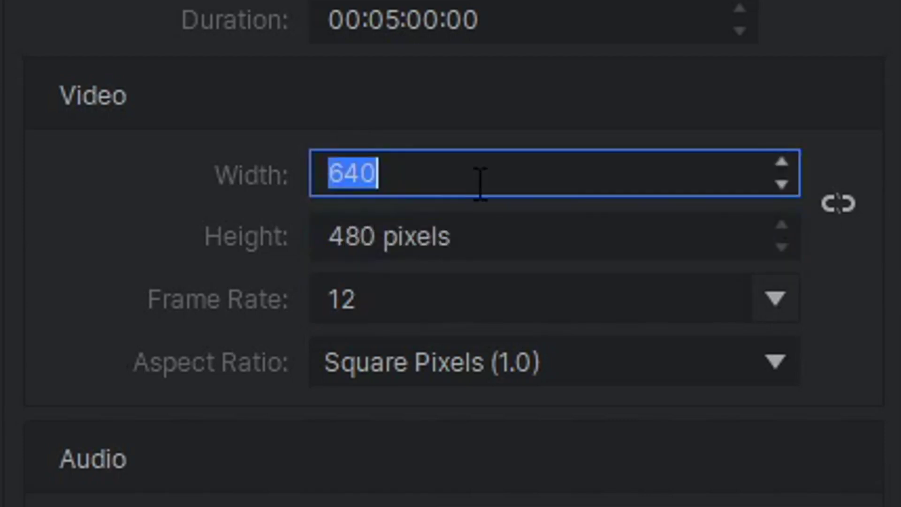
text(1920)
key(Tab)
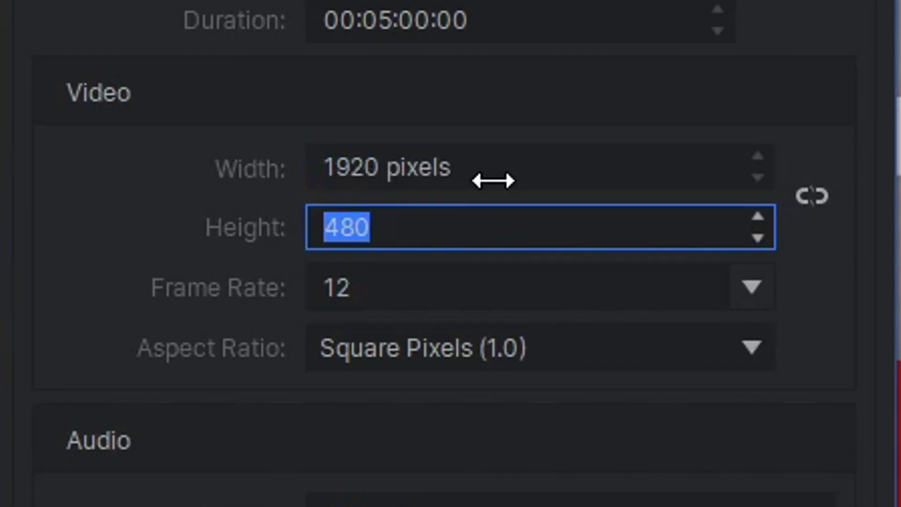
text(820)
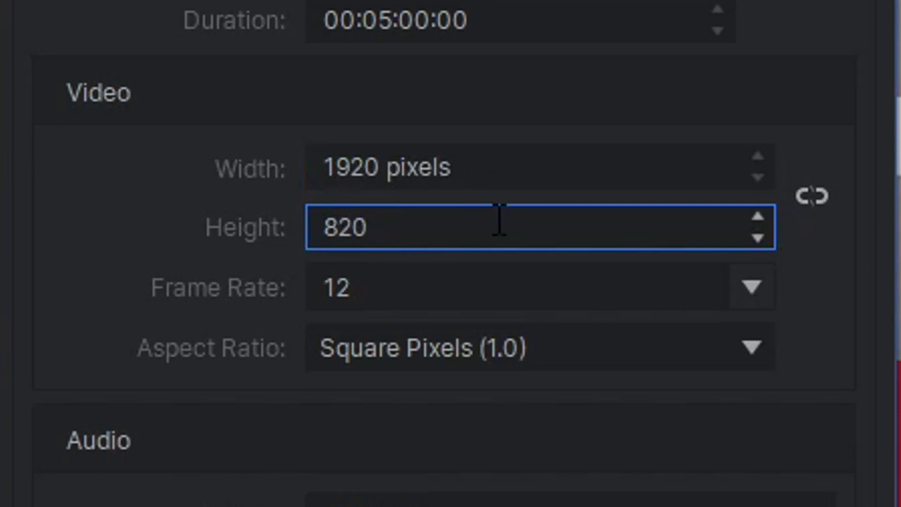
key(Tab)
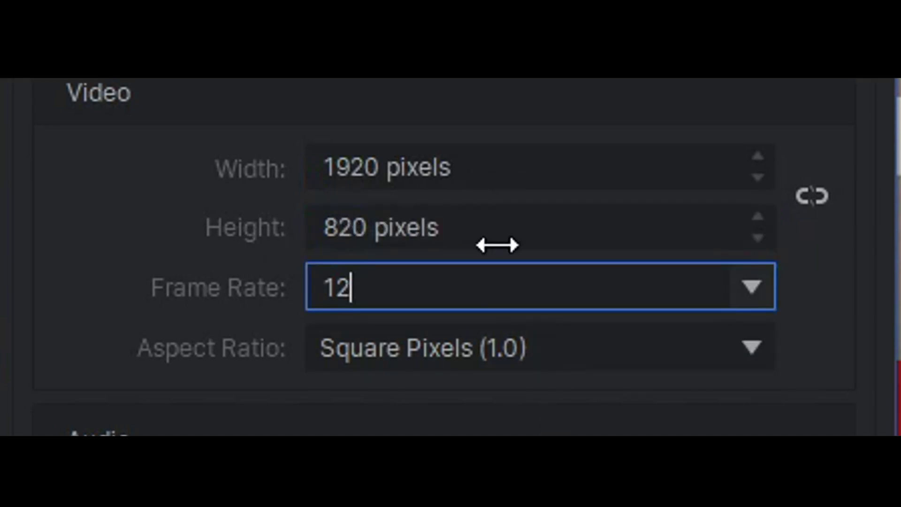
click(611, 476)
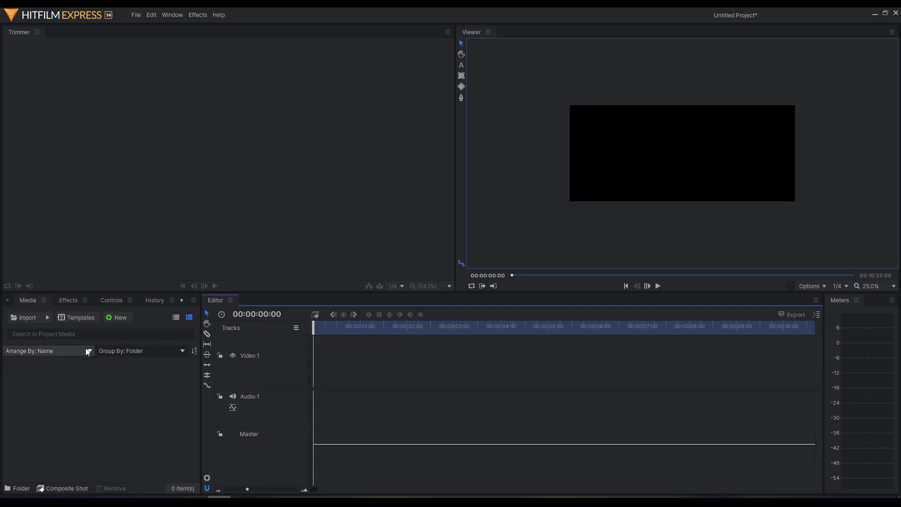
Import the thac_001_06_X1 folder from thac_001_Take_06 as an image sequence.
click(48, 321)
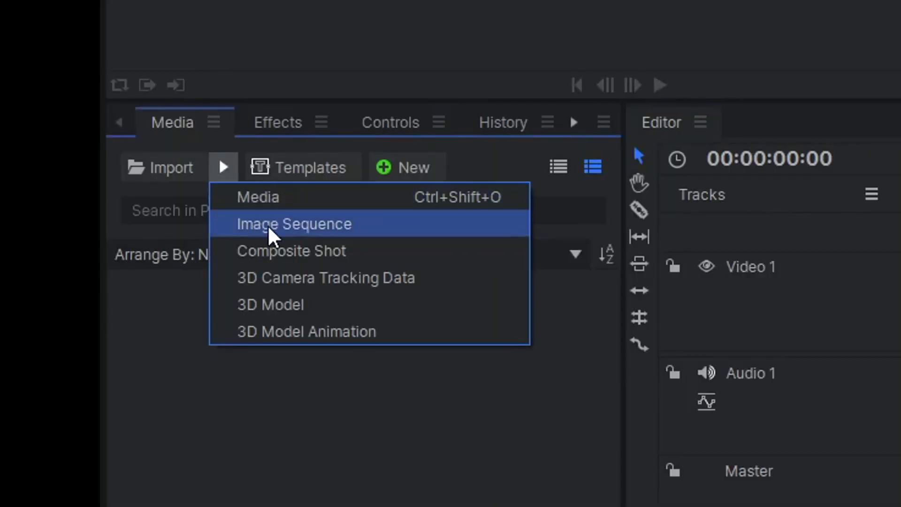
click(65, 340)
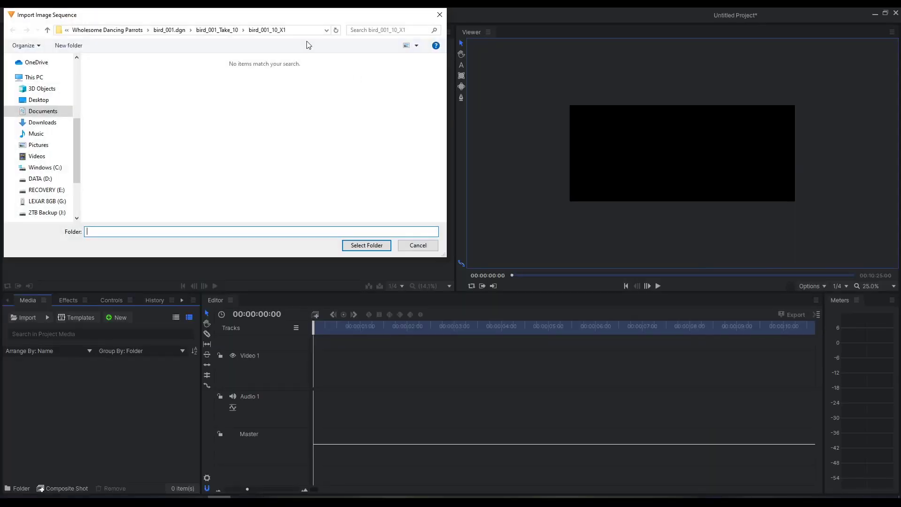
click(310, 29)
key(ctrl+v)
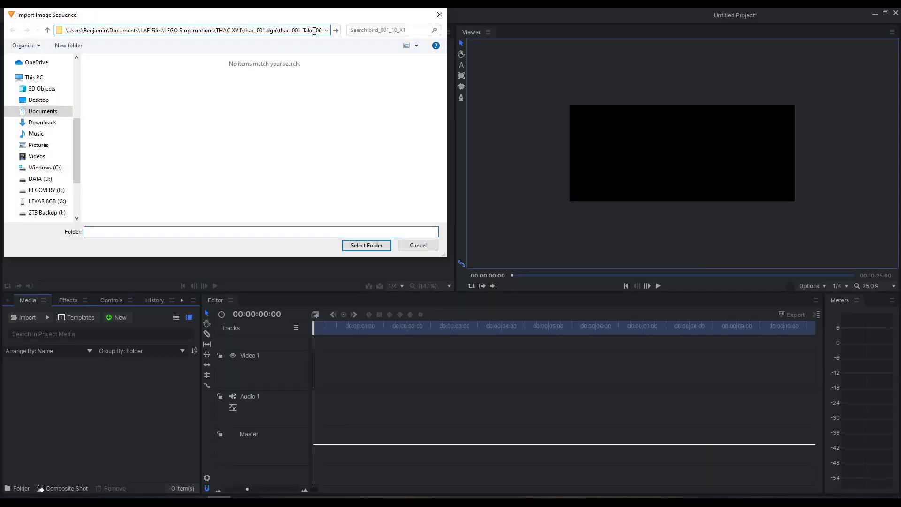
key(Return)
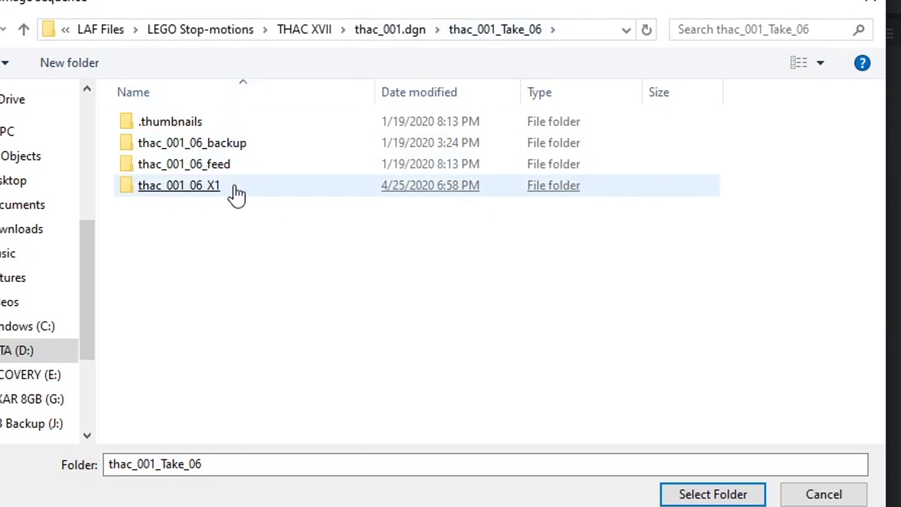
click(135, 188)
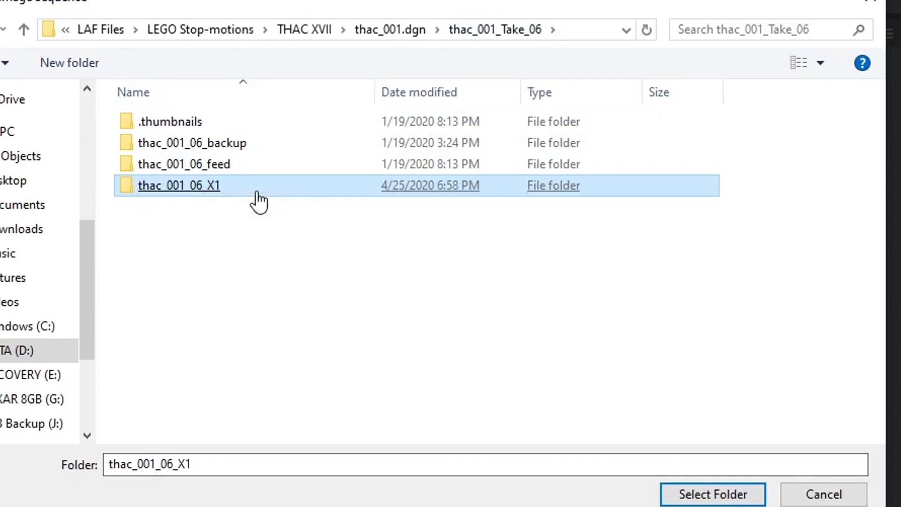
click(695, 494)
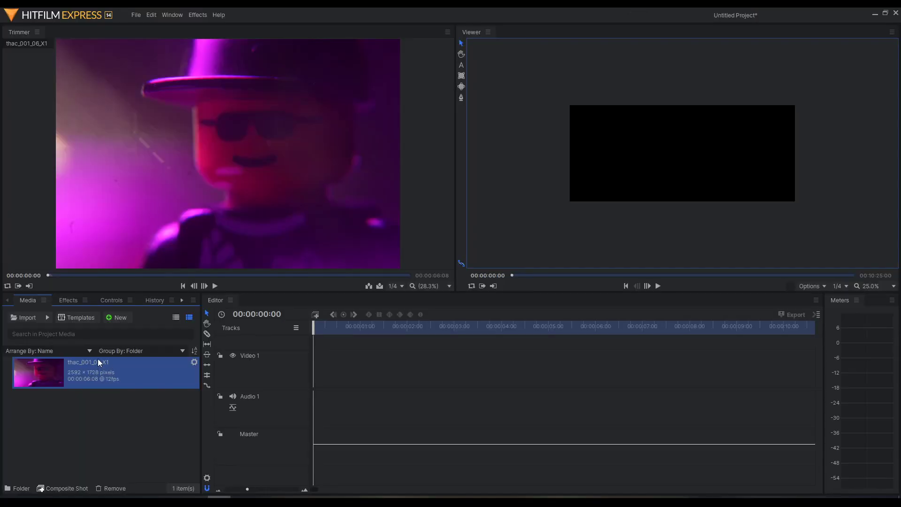
Place thac_001_06_X1 on Video 1 keeping project settings, scale it to the frame width, and scrub to 2 s.
drag(89, 365, 312, 373)
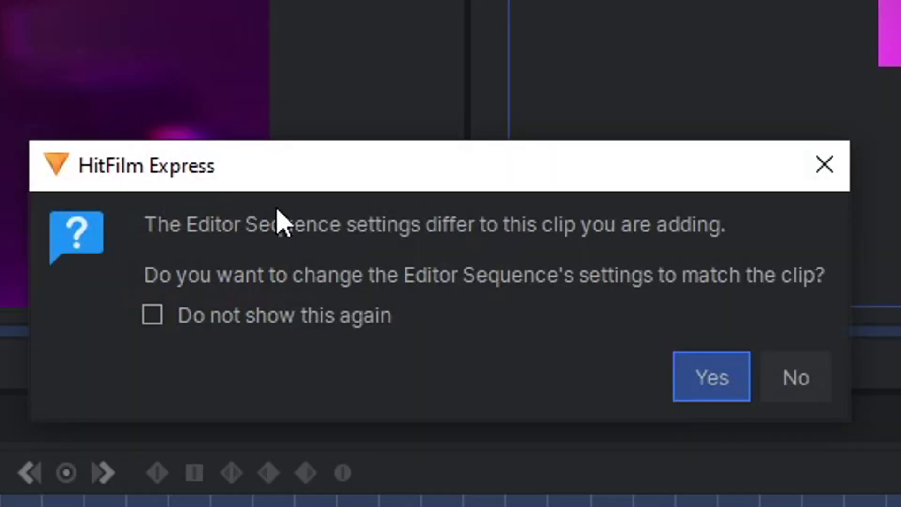
click(790, 387)
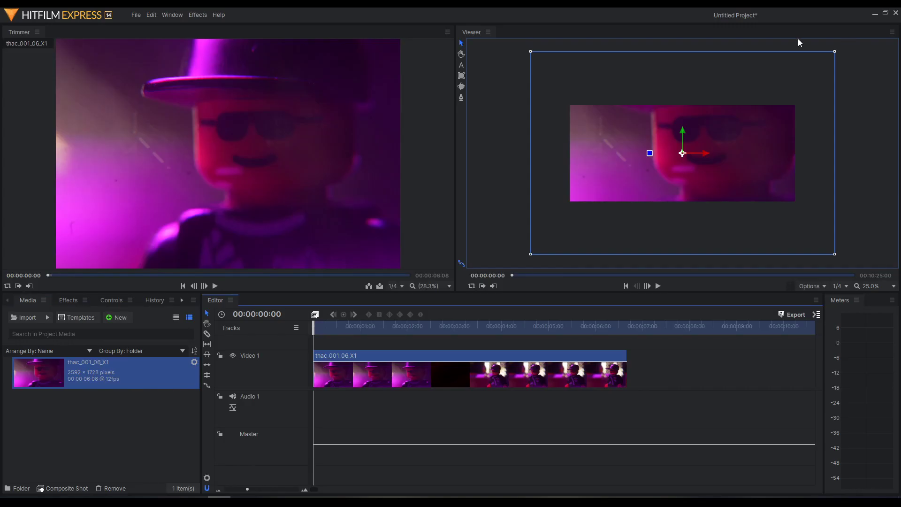
click(835, 52)
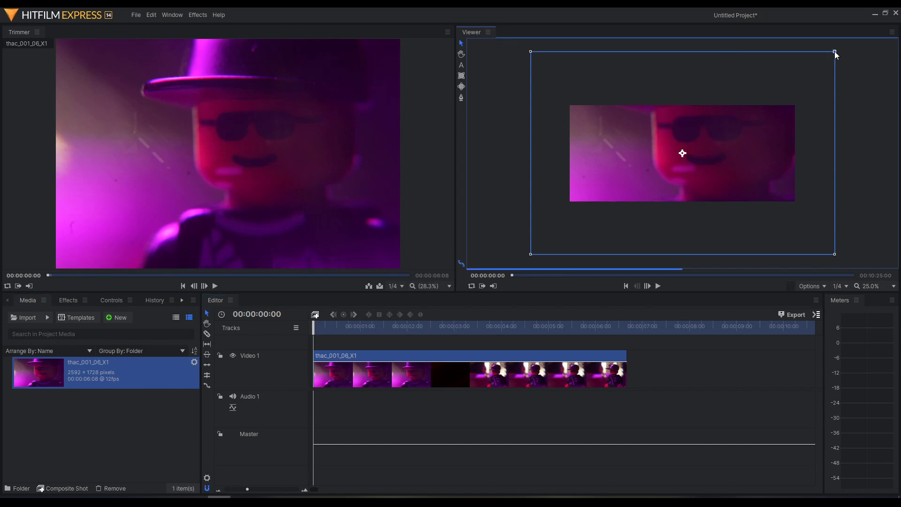
drag(836, 53, 798, 99)
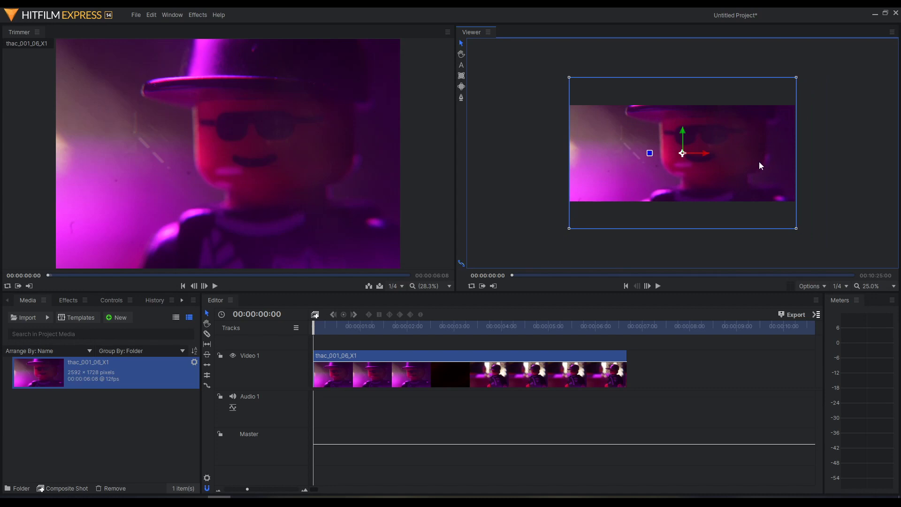
drag(423, 329, 421, 348)
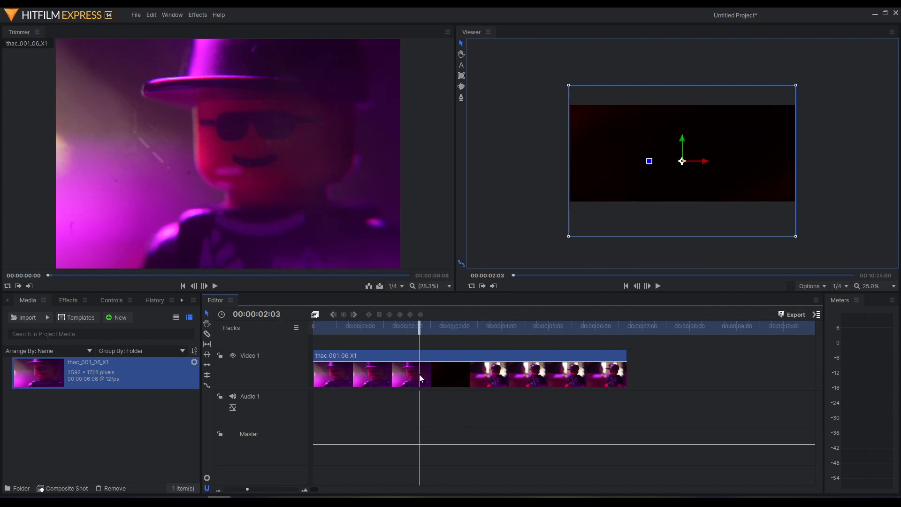
Slice the clip at 00:00:02:03, delete the later part, and return the playhead near the start.
key(c)
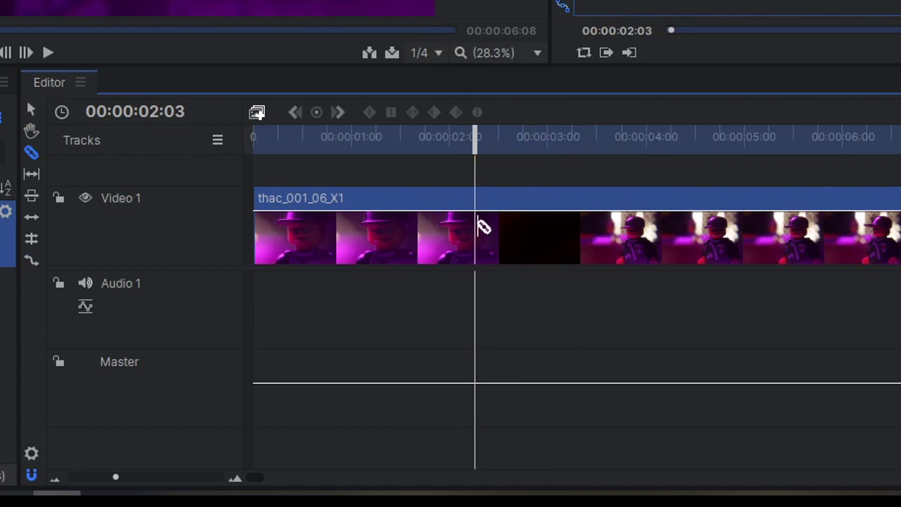
click(483, 228)
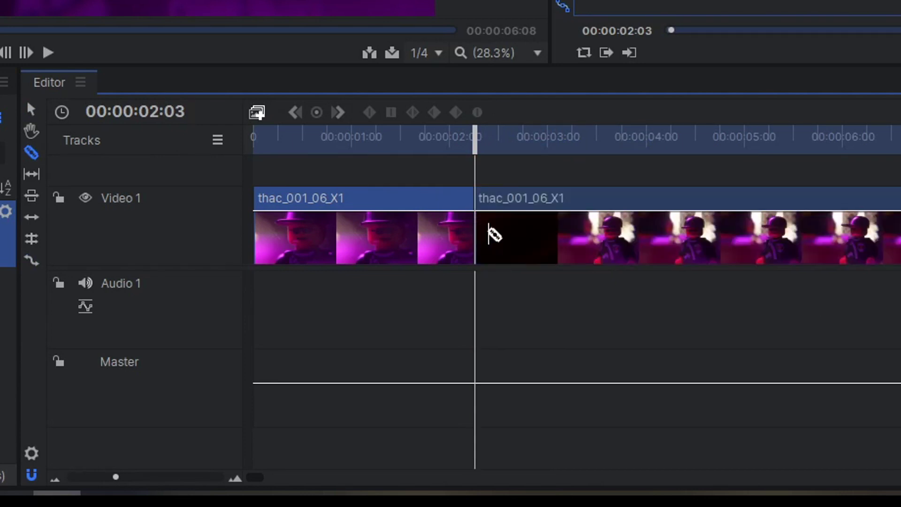
key(v)
click(634, 252)
key(Delete)
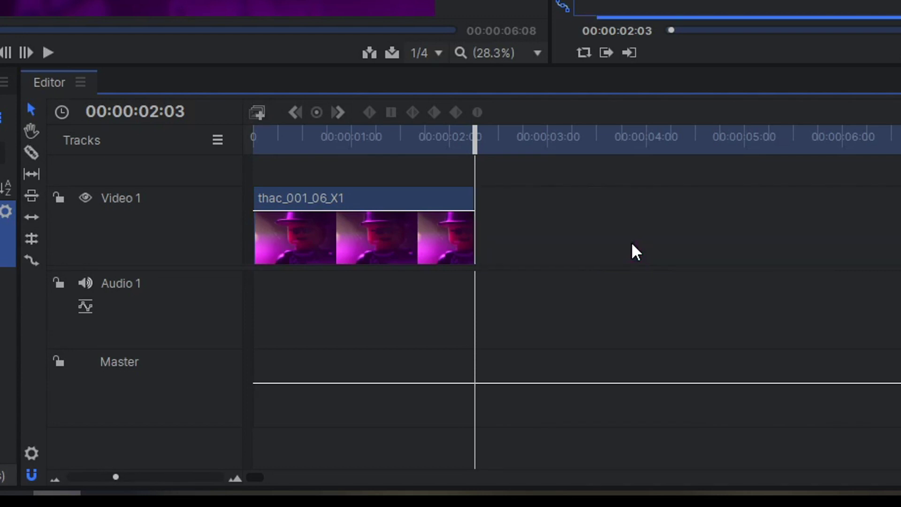
drag(465, 151, 253, 150)
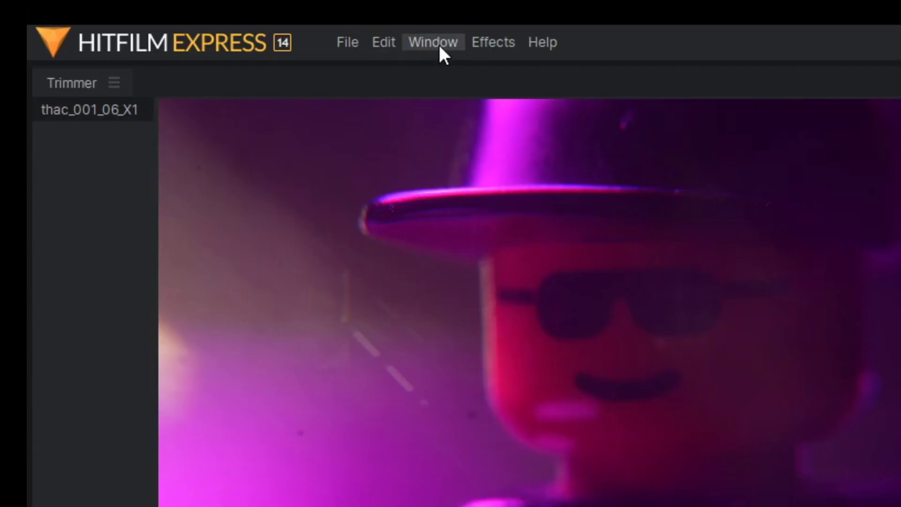
Show the Export panel with its list of presets.
click(175, 16)
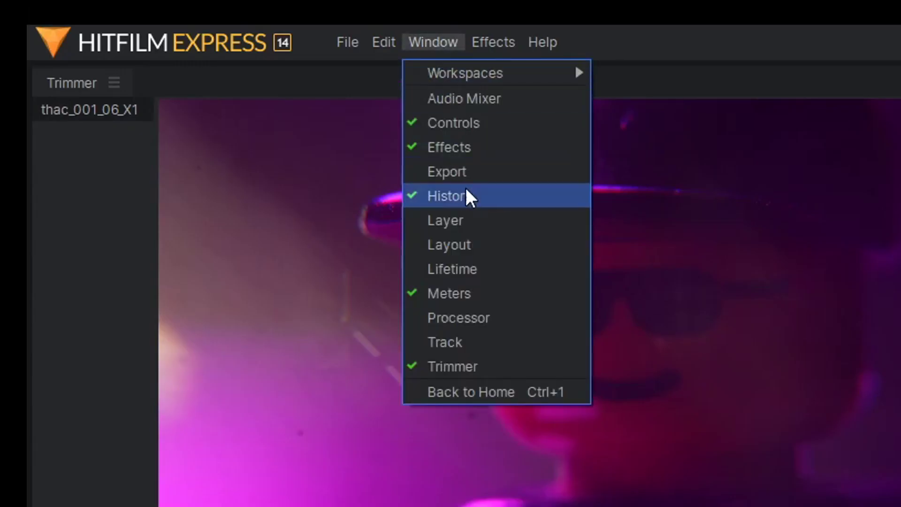
click(474, 171)
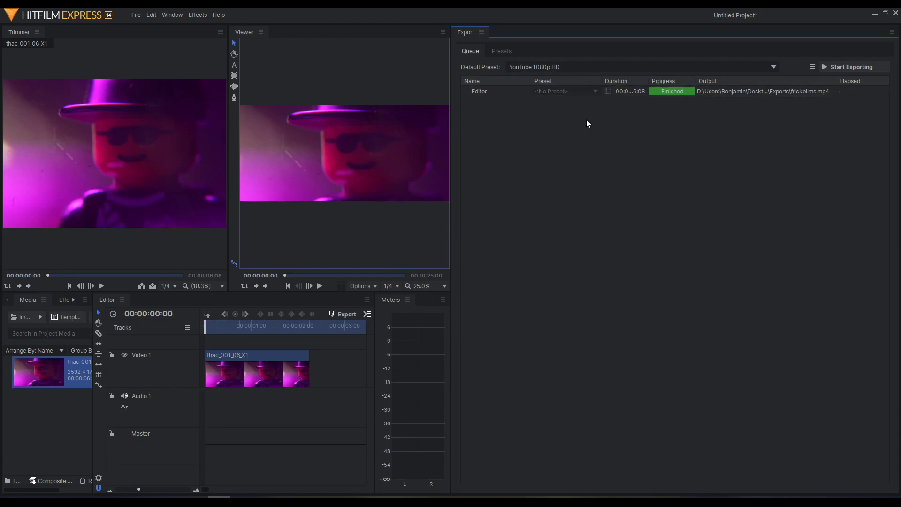
click(501, 51)
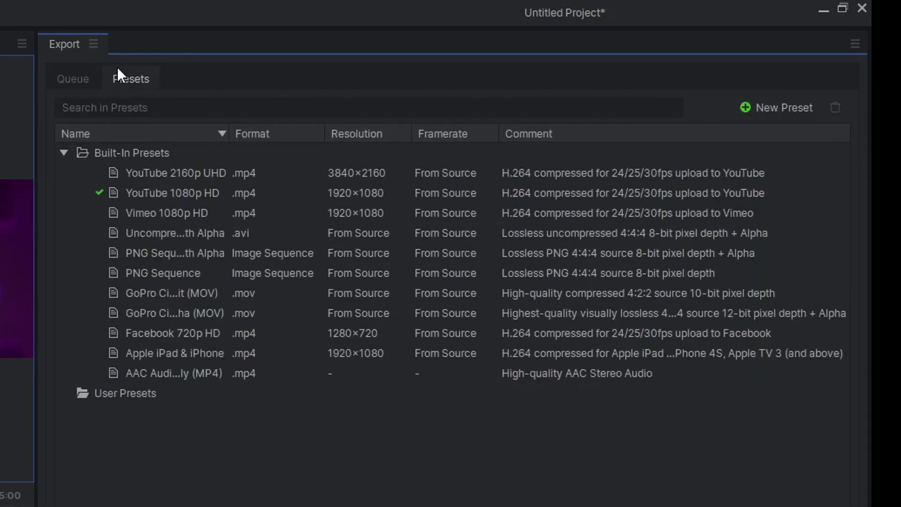
Create and save an MPEG-4 preset named 'Widescreen Brickfilm (12fps)' using source dimensions.
click(763, 108)
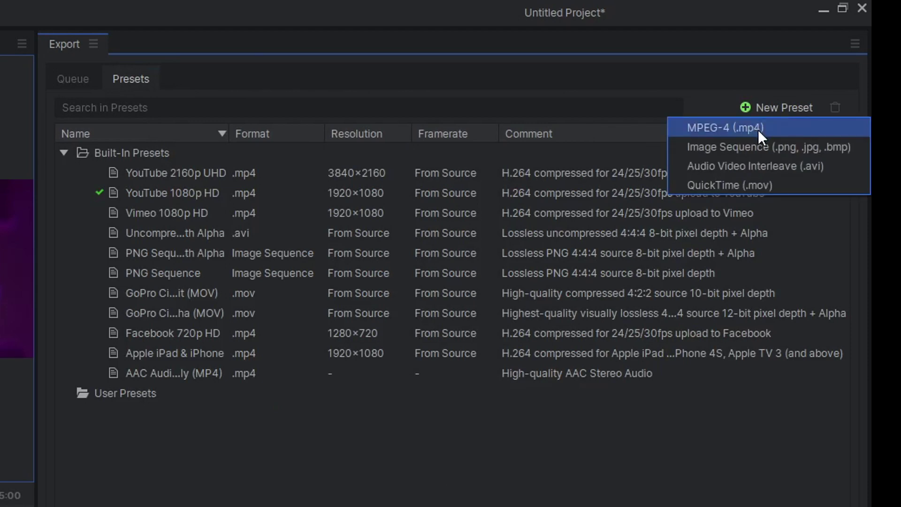
click(816, 129)
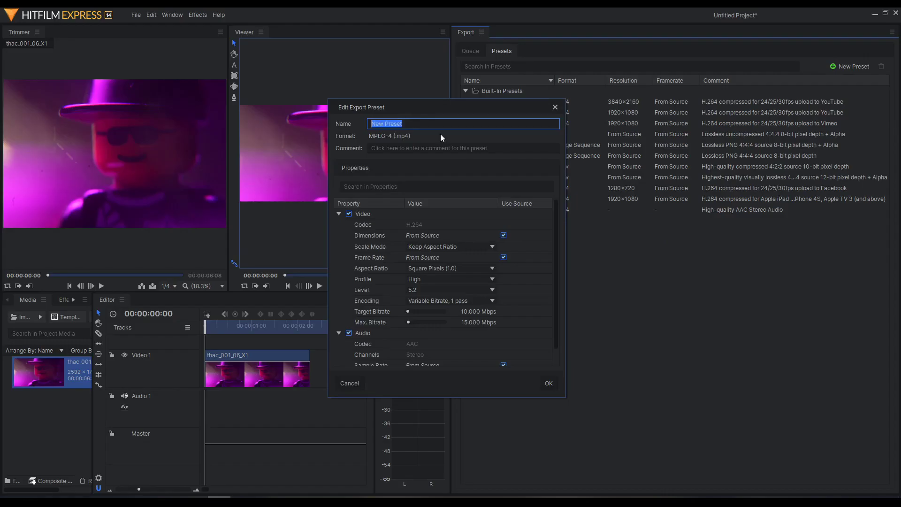
text(Widescreen Brickfilm (12fps))
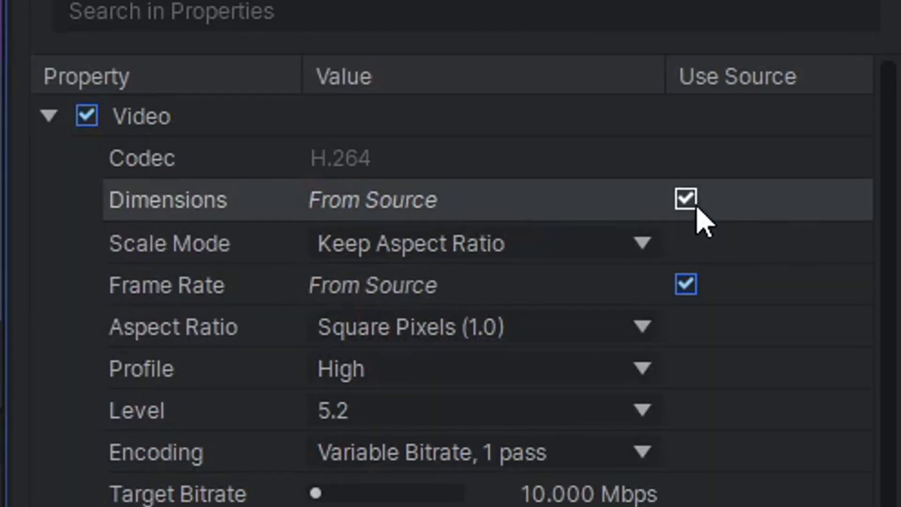
click(689, 203)
double_click(465, 200)
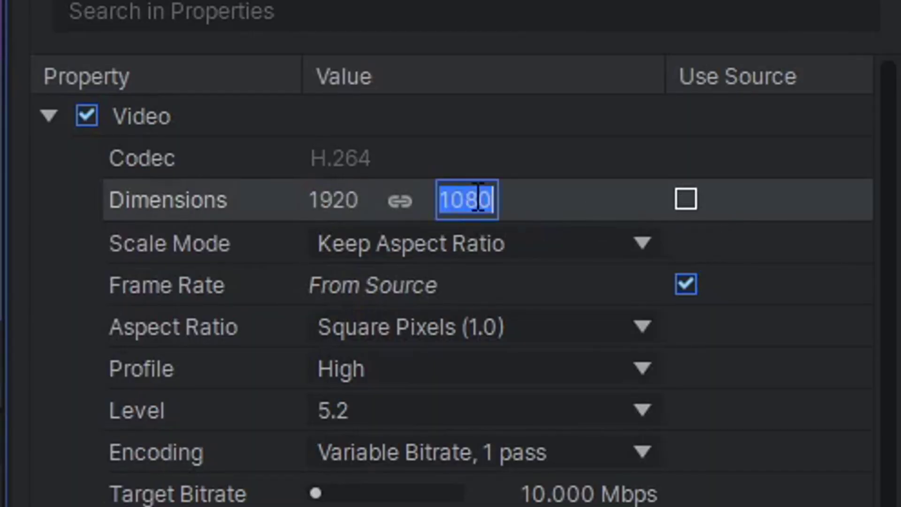
key(Return)
click(687, 199)
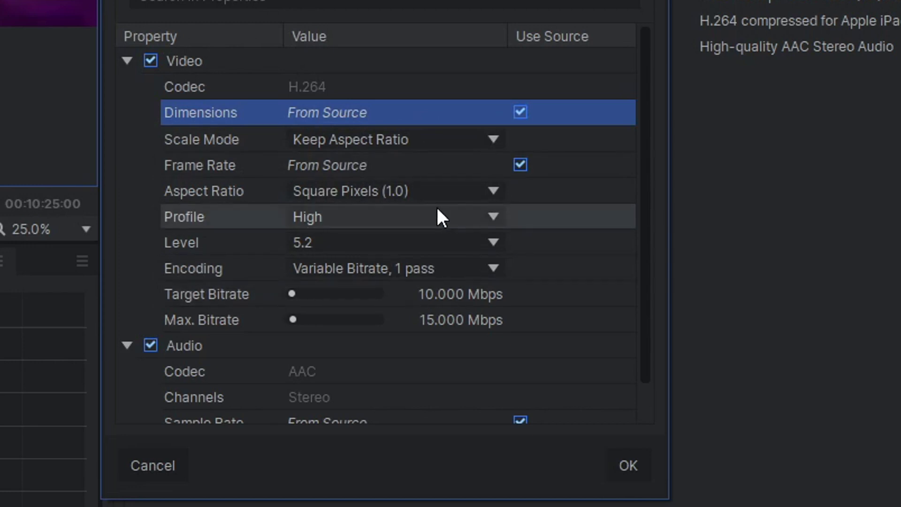
click(629, 465)
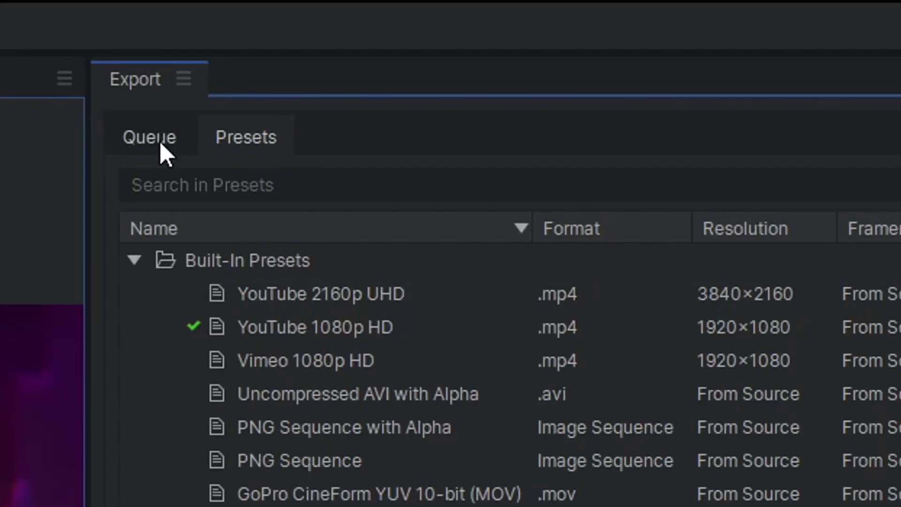
Make Widescreen Brickfilm (12fps) the default preset in the export queue.
click(161, 141)
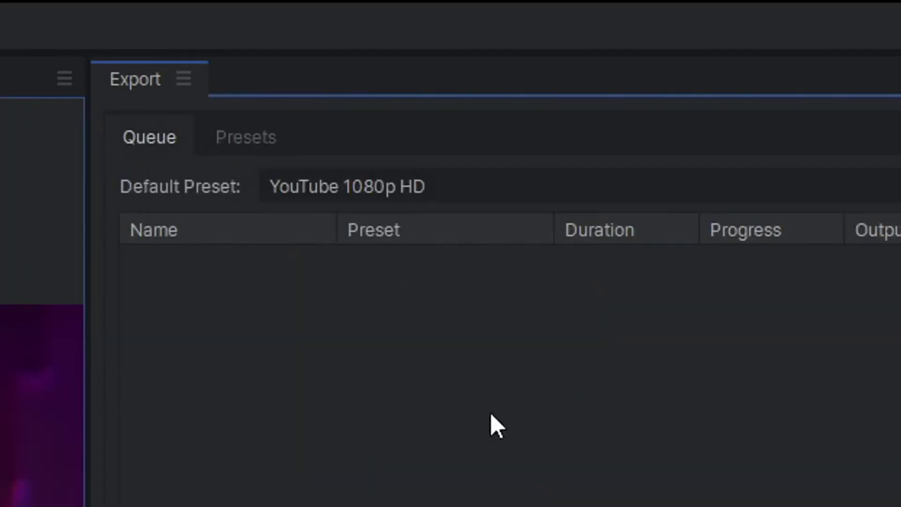
click(375, 55)
click(388, 365)
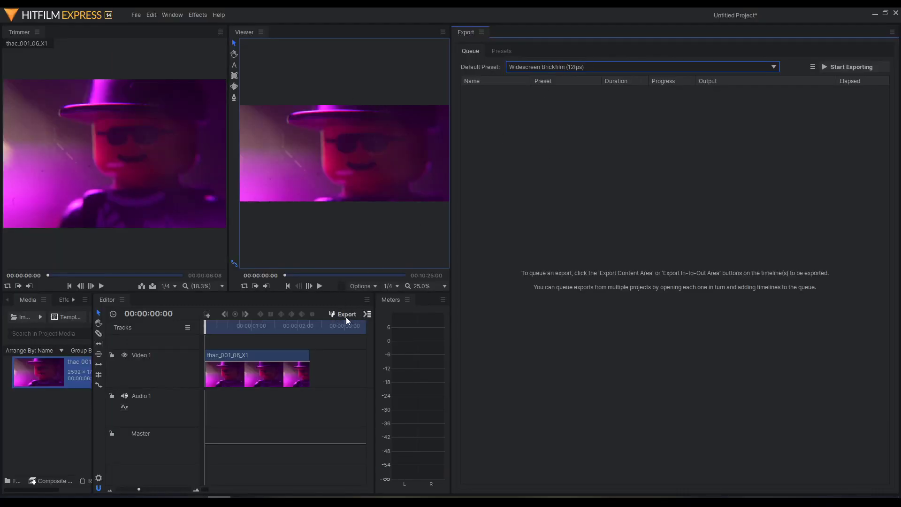
Export the timeline as Brickfilm.mp4 and widen the Preset column to read the preset name.
click(346, 315)
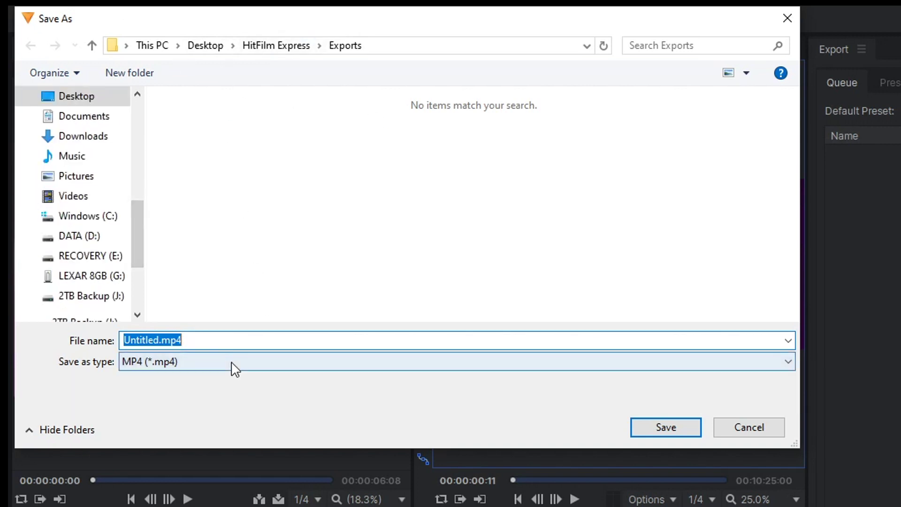
text(Brickf)
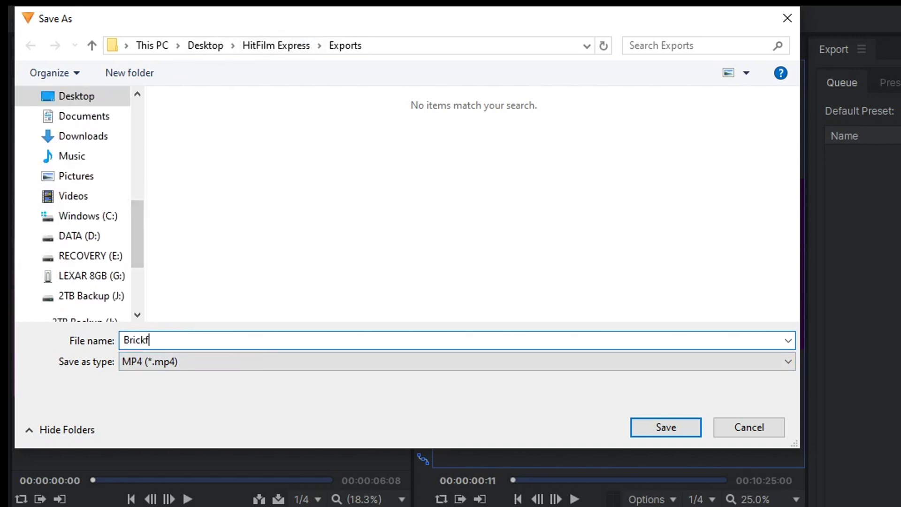
text(ilm)
click(664, 428)
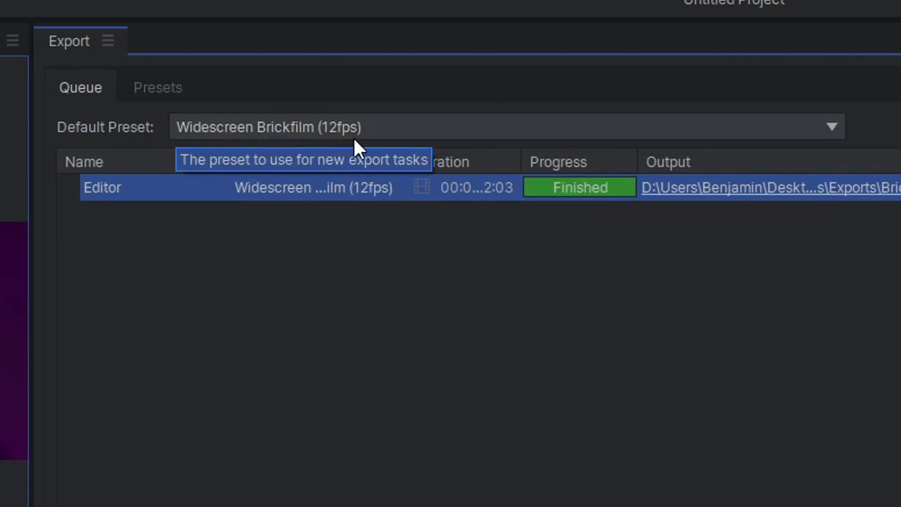
drag(409, 160, 486, 168)
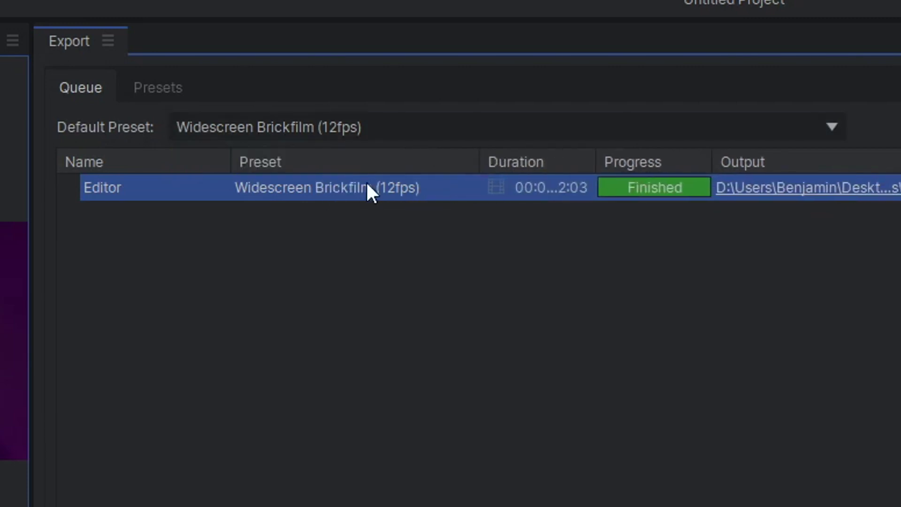